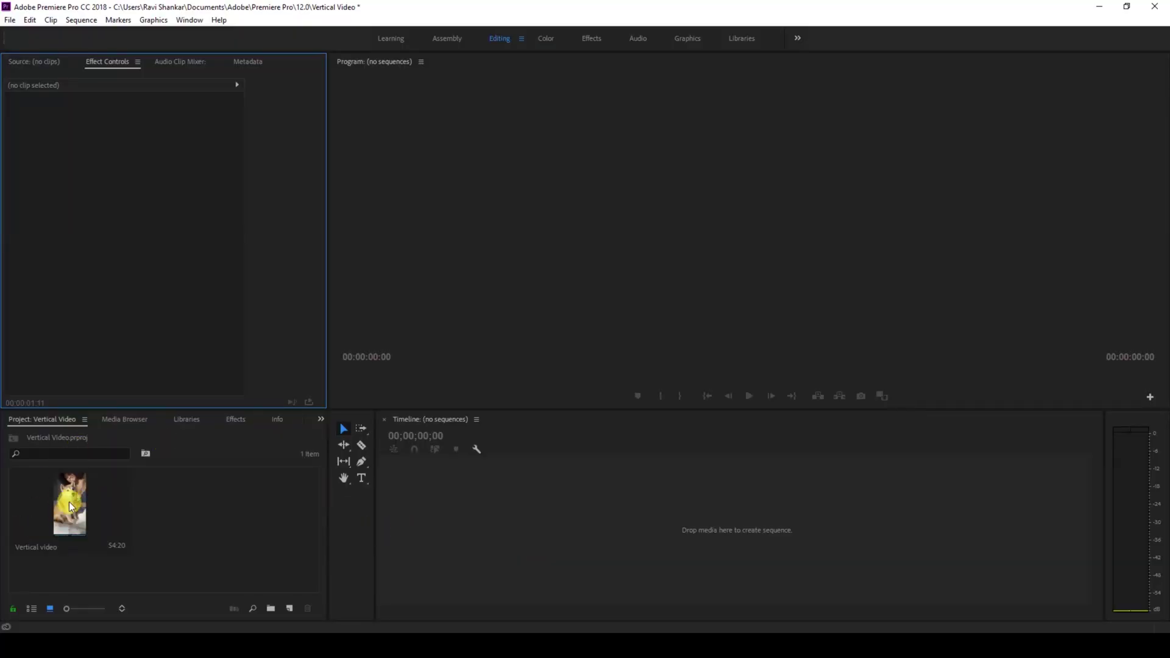
# Step: Build a 'Vertical video' sequence from the dog clip and play it back
pyautogui.moveTo(66, 515); pyautogui.dragTo(415, 512)
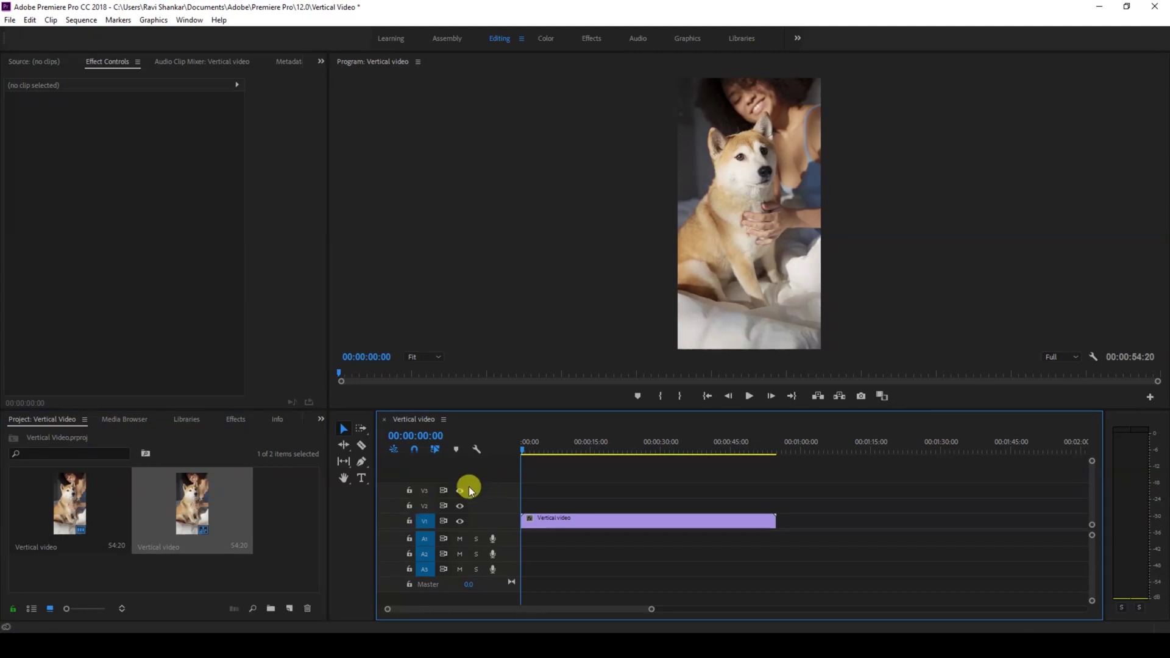
pyautogui.press('space')
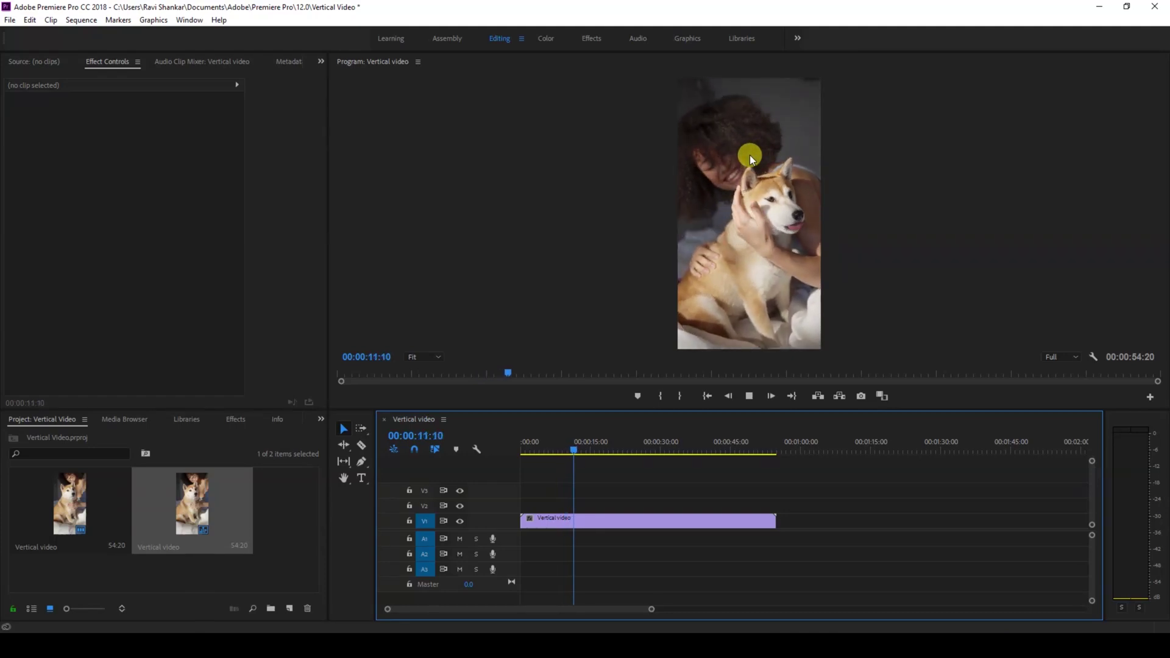
# Step: Set the sequence frame size to 1920 x 1080 in Sequence Settings, accepting deletion of previews
pyautogui.click(89, 21)
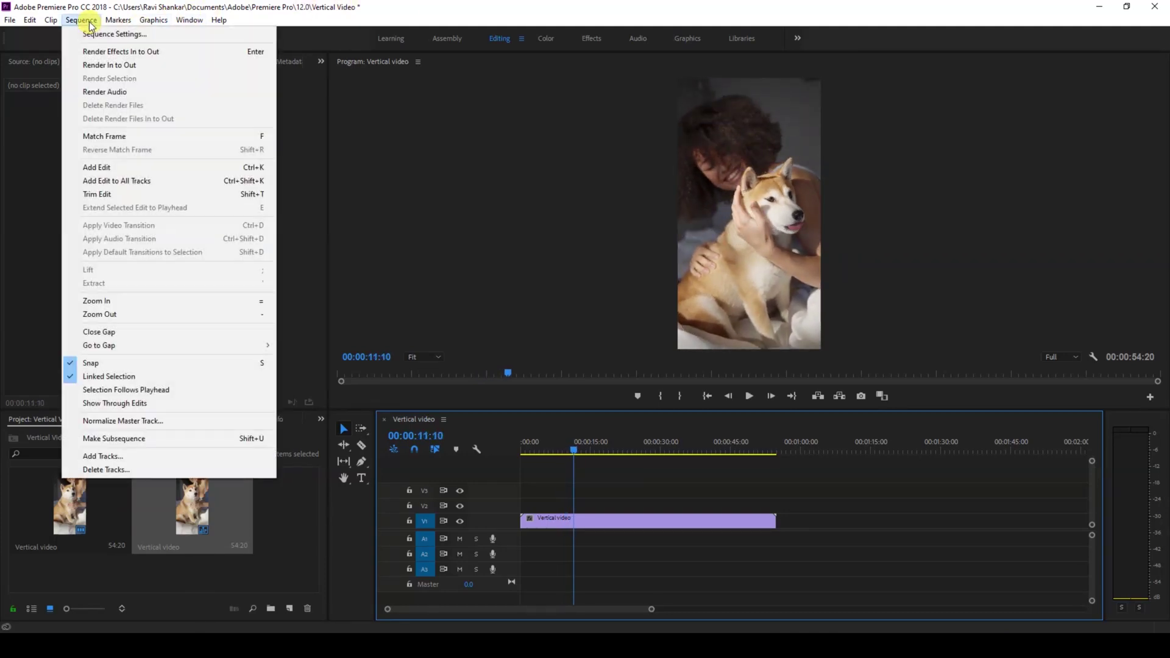
pyautogui.click(91, 35)
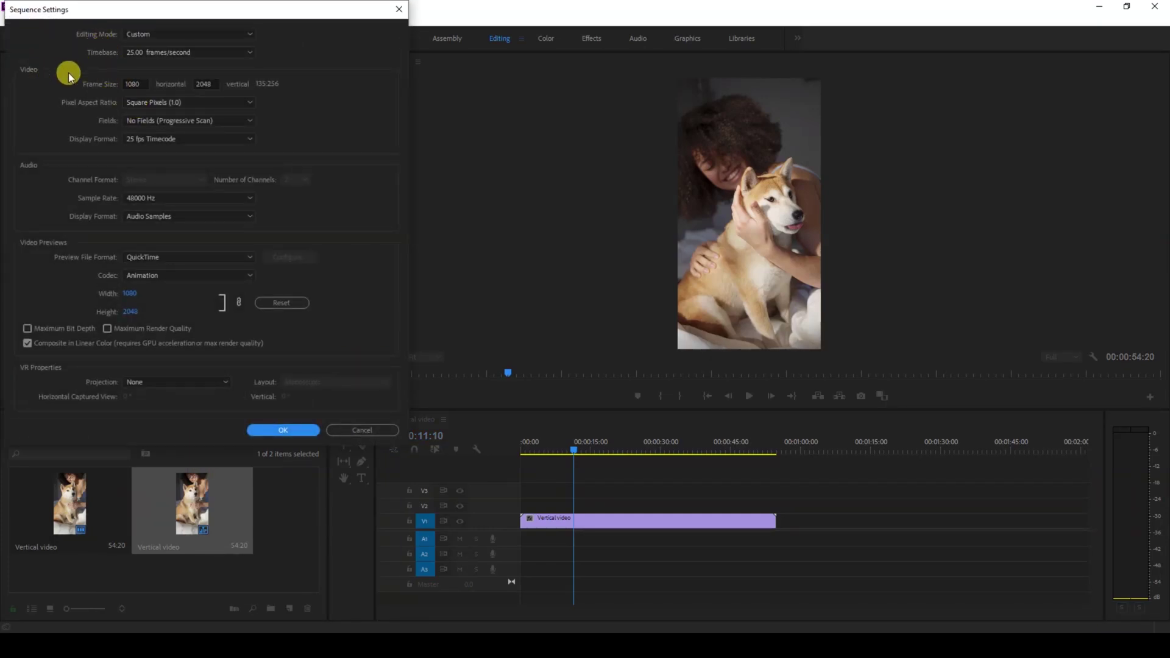
pyautogui.doubleClick(134, 83)
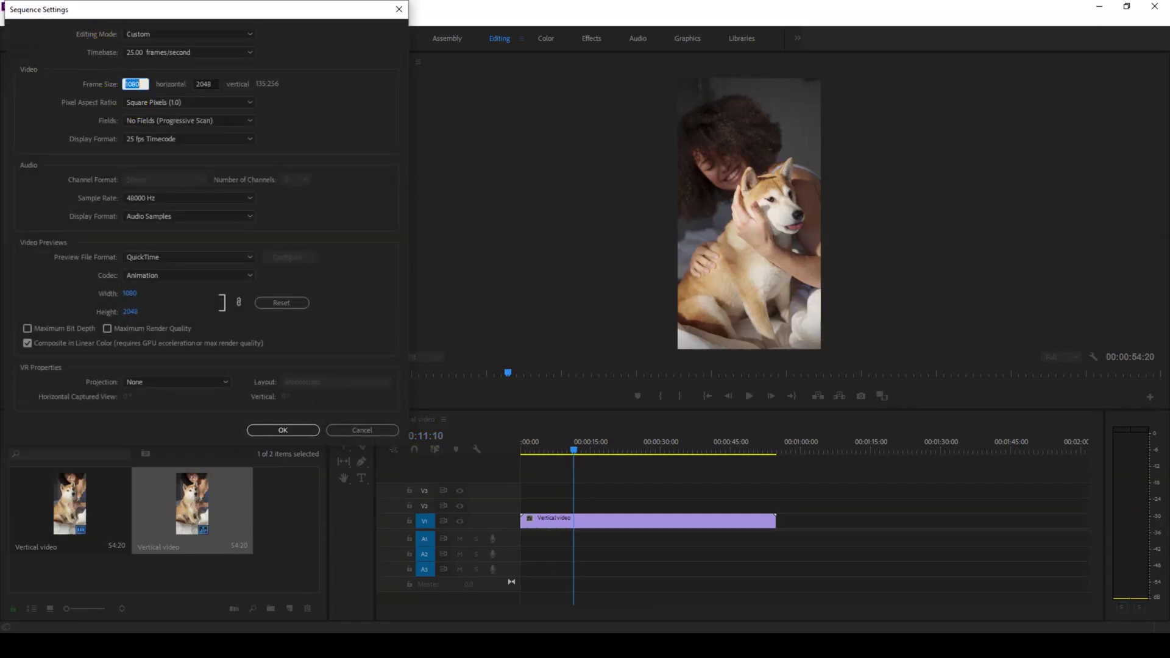
pyautogui.press('Tab')
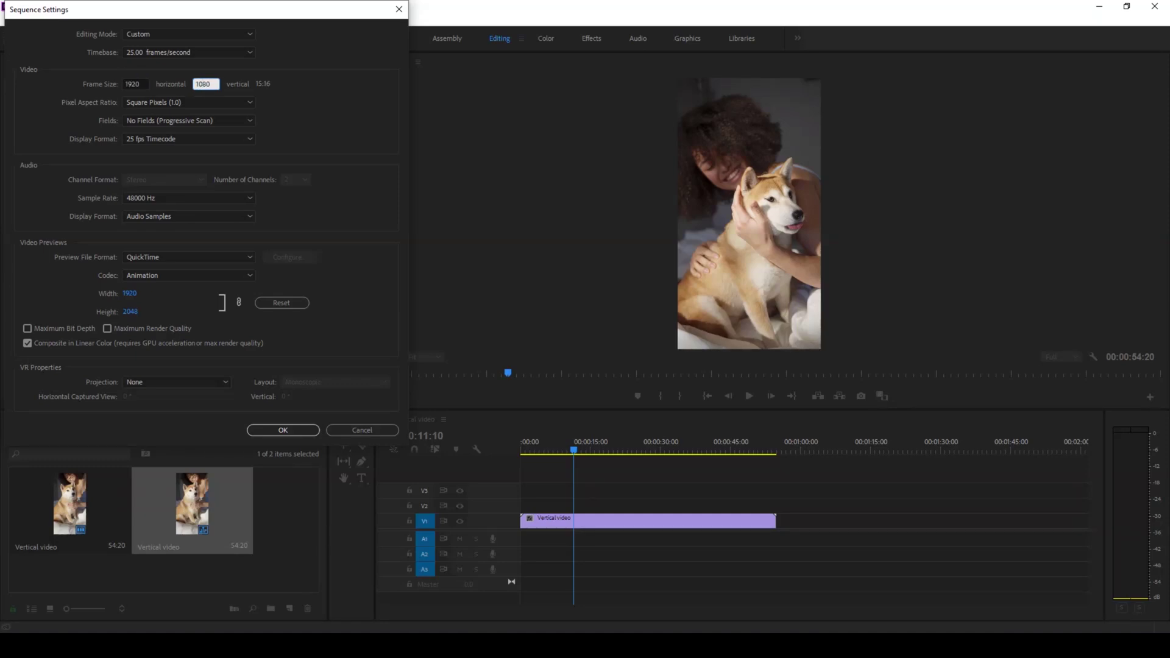
pyautogui.write('1080')
pyautogui.click(285, 428)
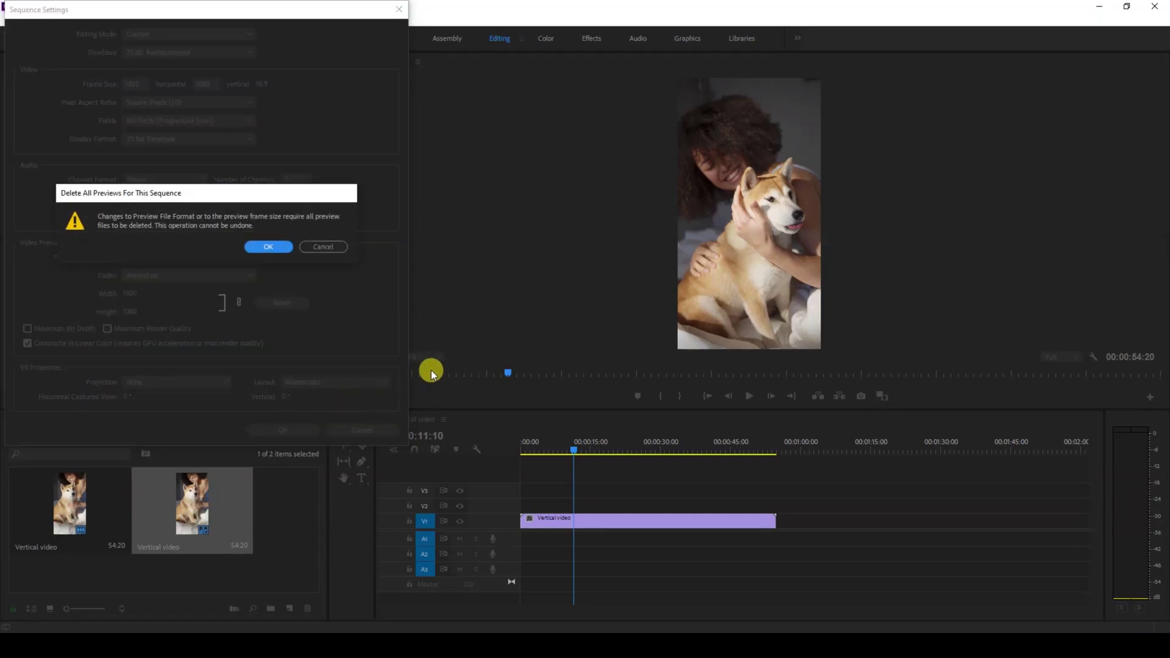
pyautogui.click(249, 247)
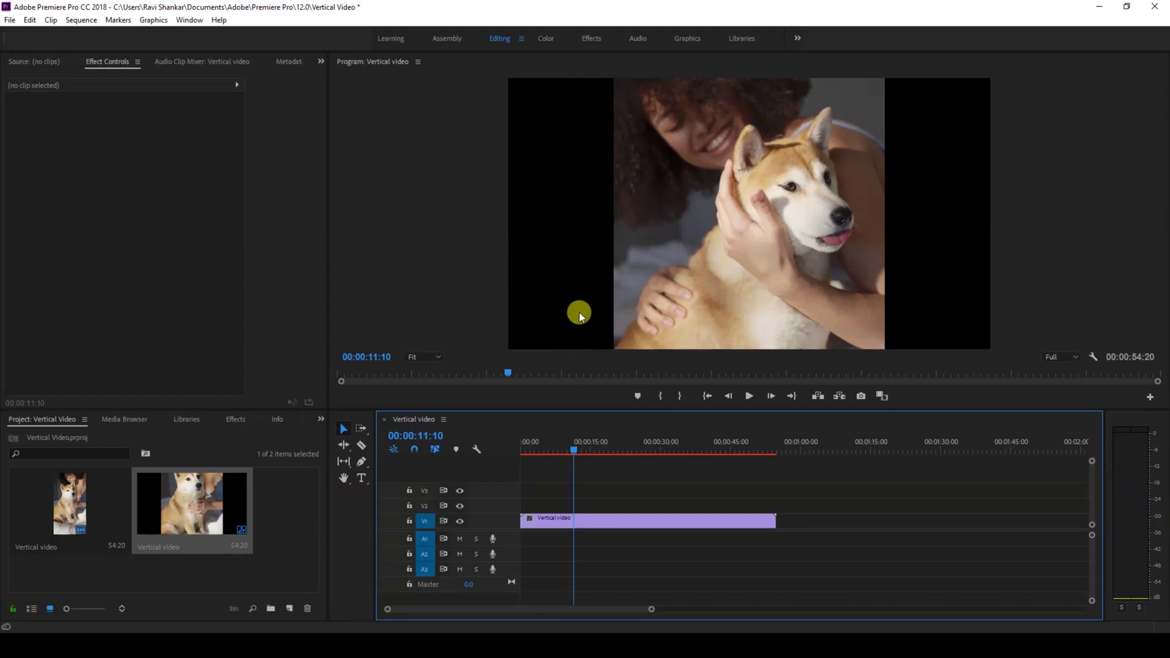
pyautogui.click(534, 518)
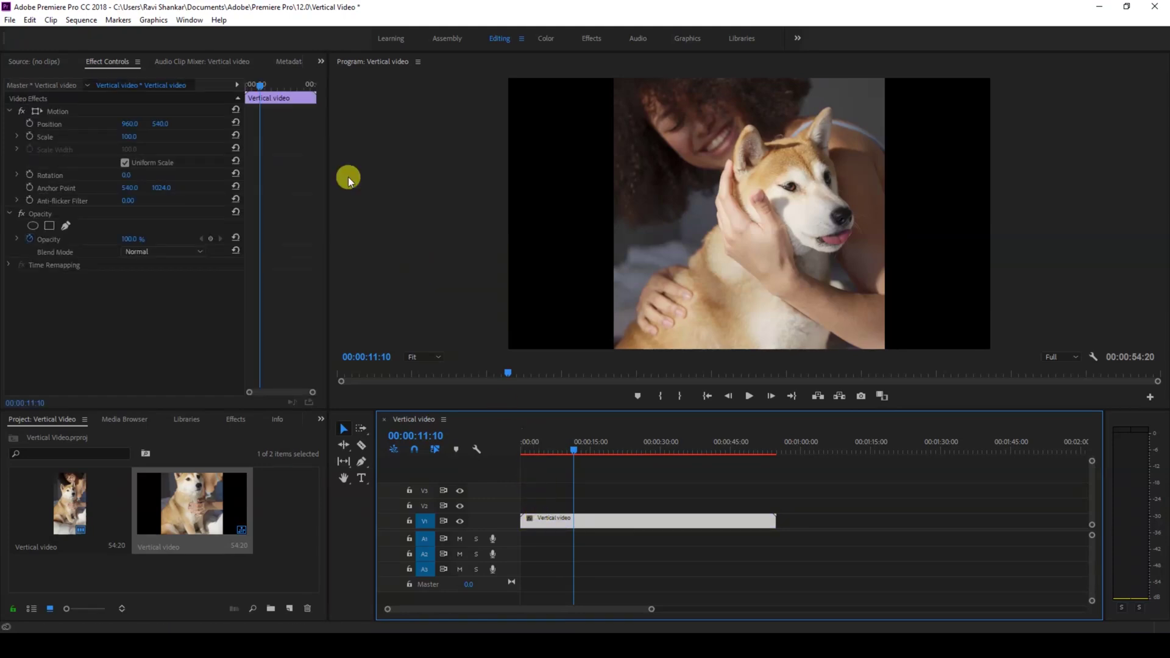
pyautogui.moveTo(130, 137); pyautogui.dragTo(398, 104)
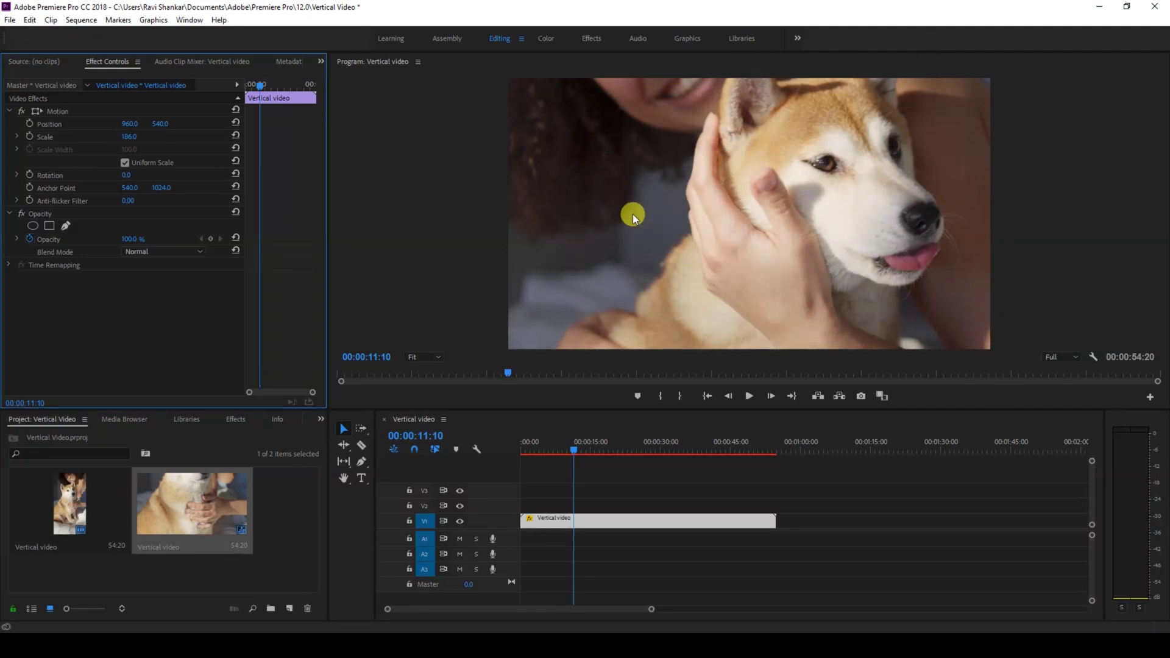
pyautogui.press('space')
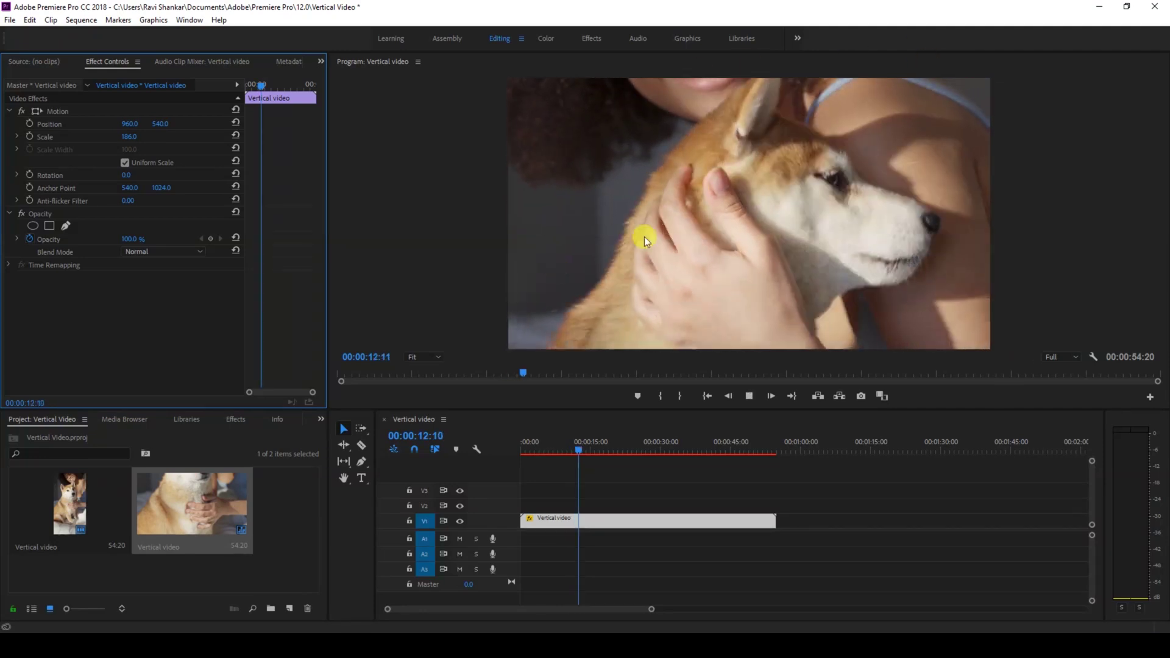
pyautogui.press('space')
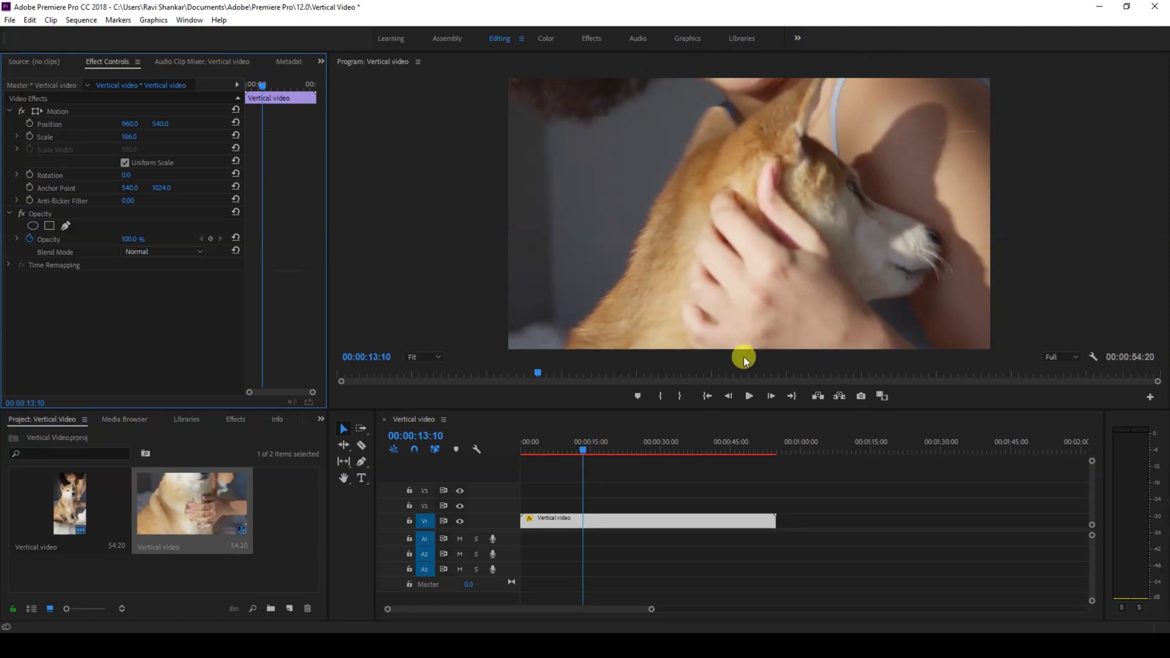
pyautogui.hotkey('ctrl', 'z')
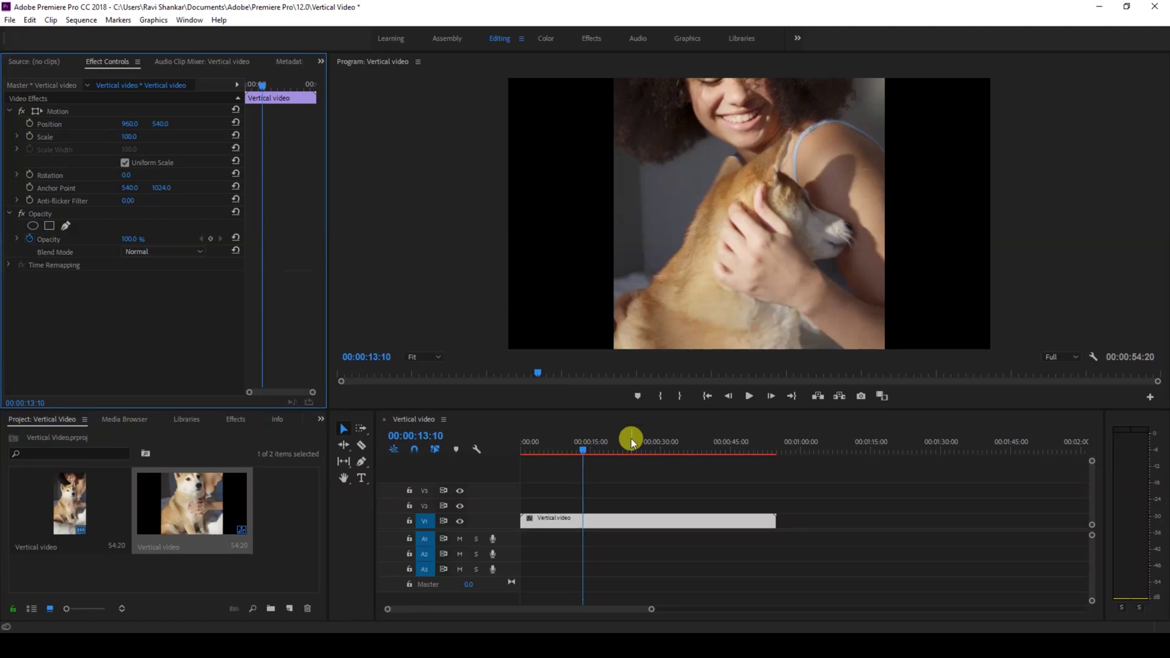
pyautogui.click(567, 527)
# Step: Apply Set to Frame Size to the V1 clip so its scale becomes 52.7%
pyautogui.rightClick(567, 527)
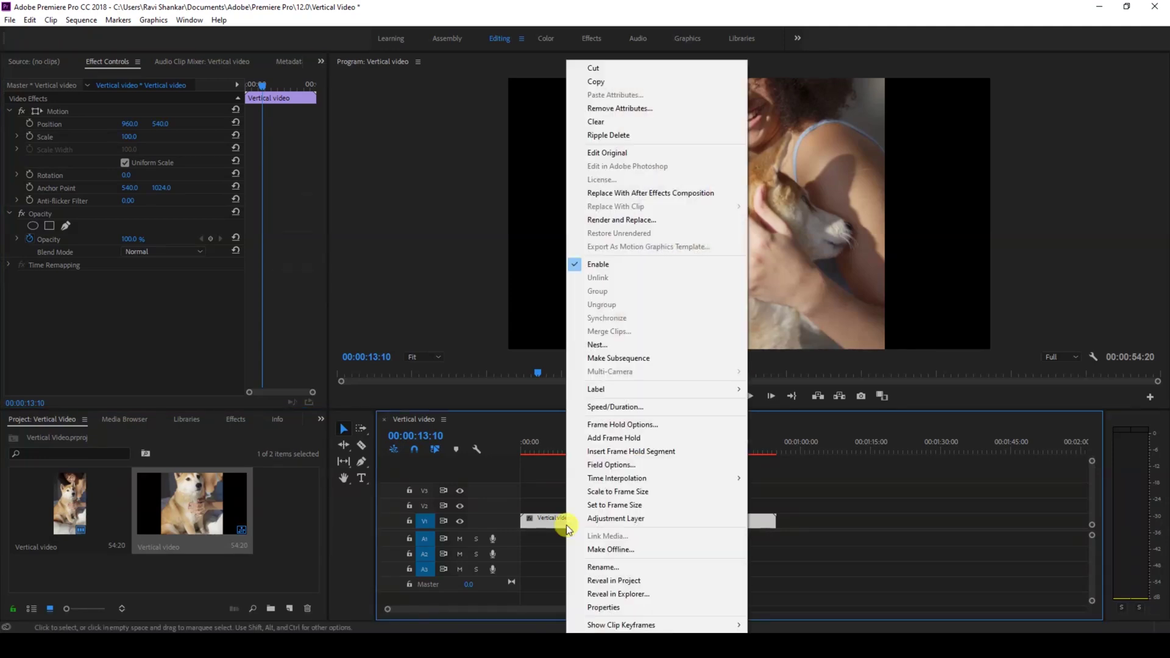
pyautogui.click(606, 508)
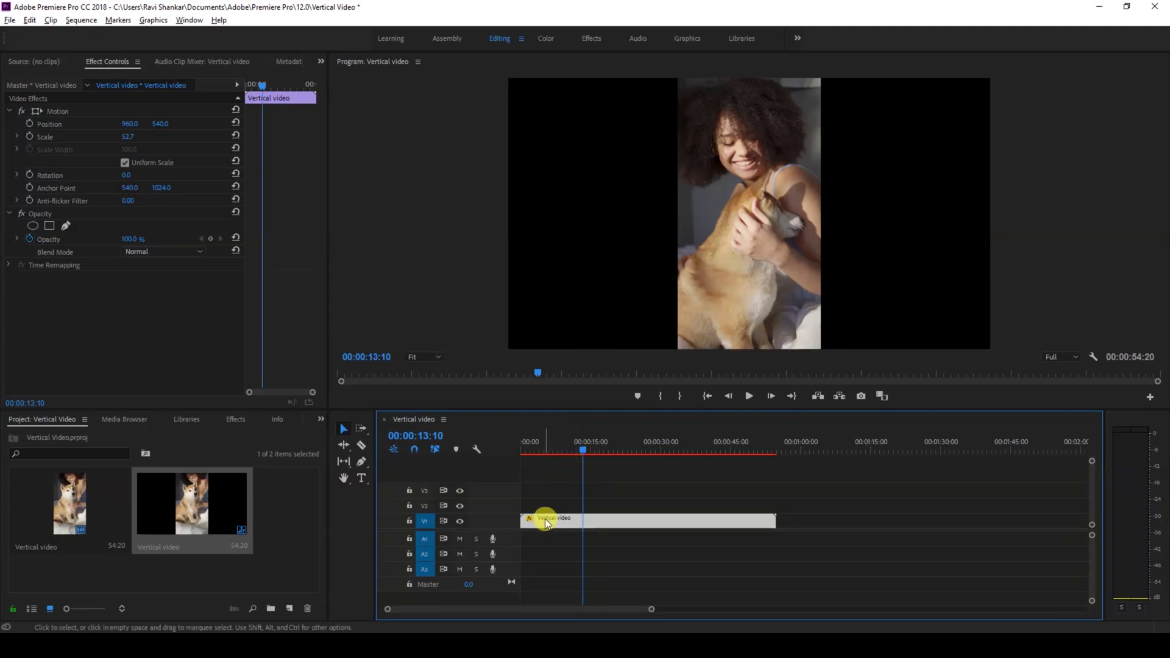
# Step: Copy the clip onto V2 and scale the V1 copy up to 184.7
pyautogui.moveTo(545, 522); pyautogui.dragTo(546, 506)
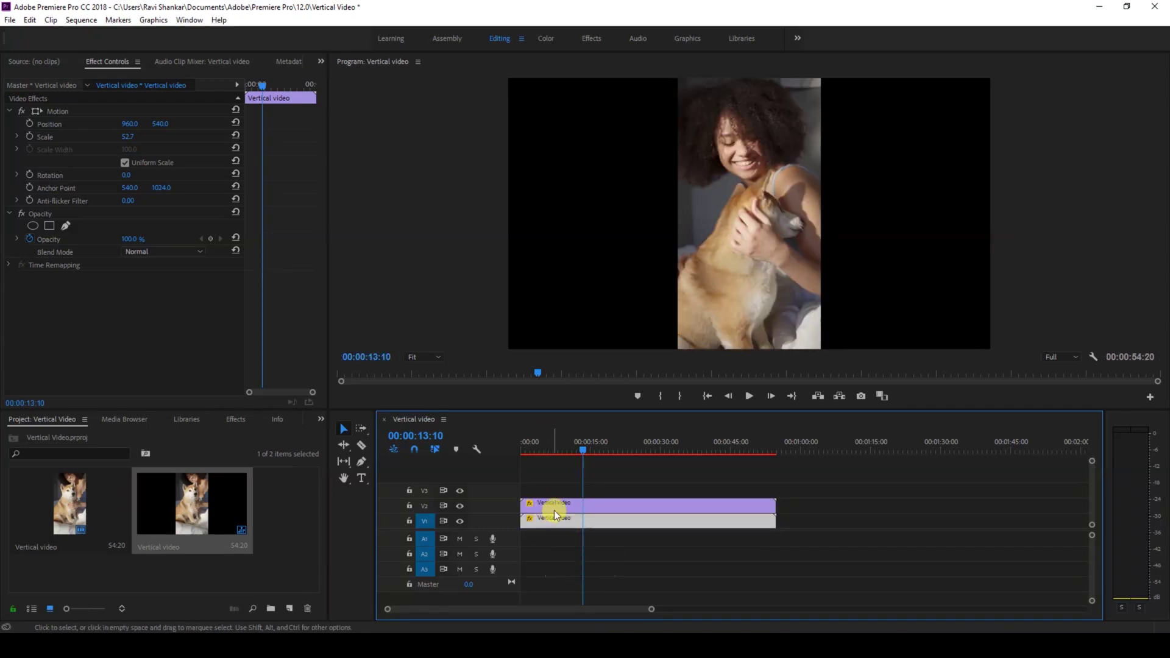
pyautogui.hotkey('ctrl', 'z')
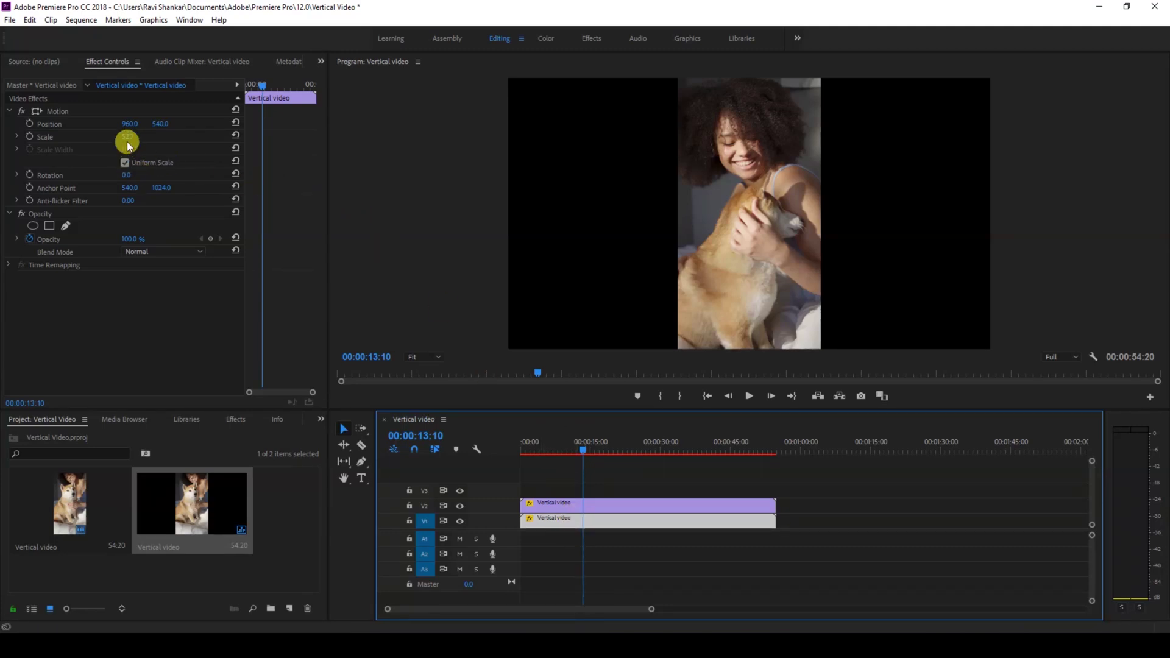
pyautogui.moveTo(127, 136); pyautogui.dragTo(205, 137)
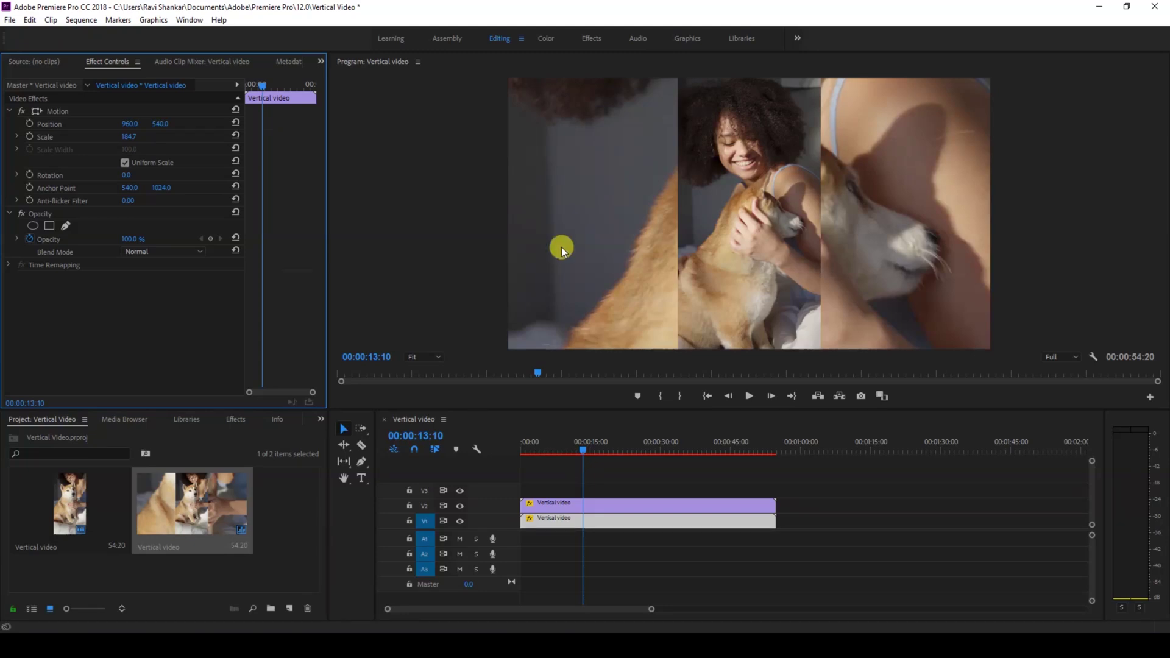
# Step: Search the Effects panel for 'blur' and apply Gaussian Blur to the V1 background clip
pyautogui.click(235, 419)
pyautogui.click(38, 436)
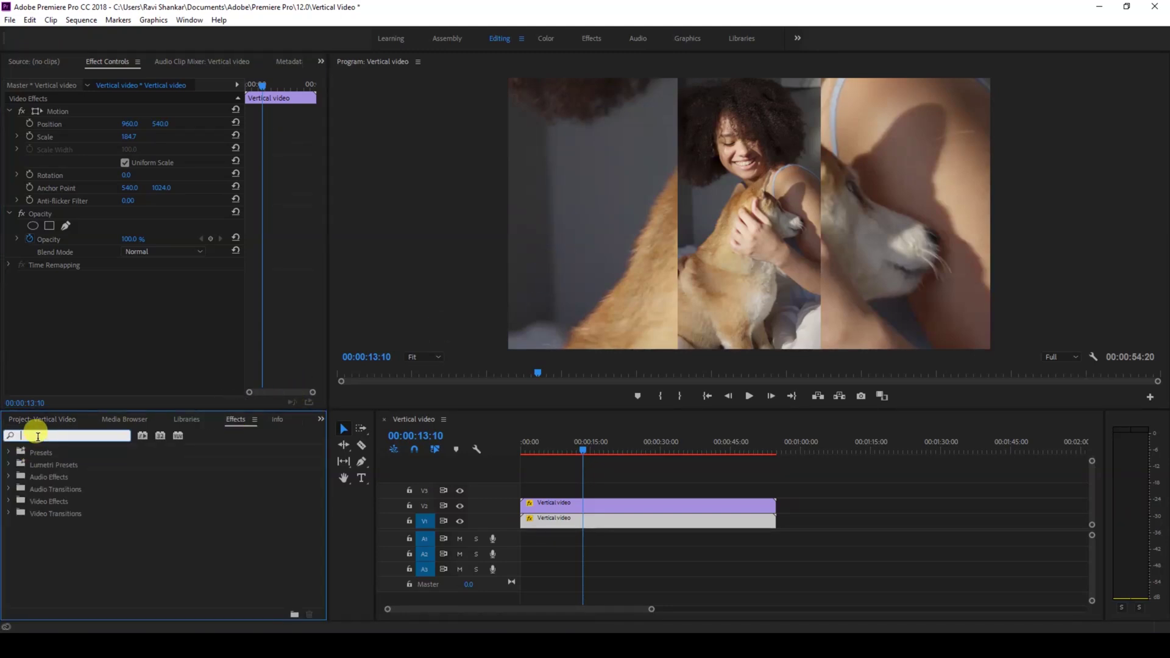
pyautogui.write('blur')
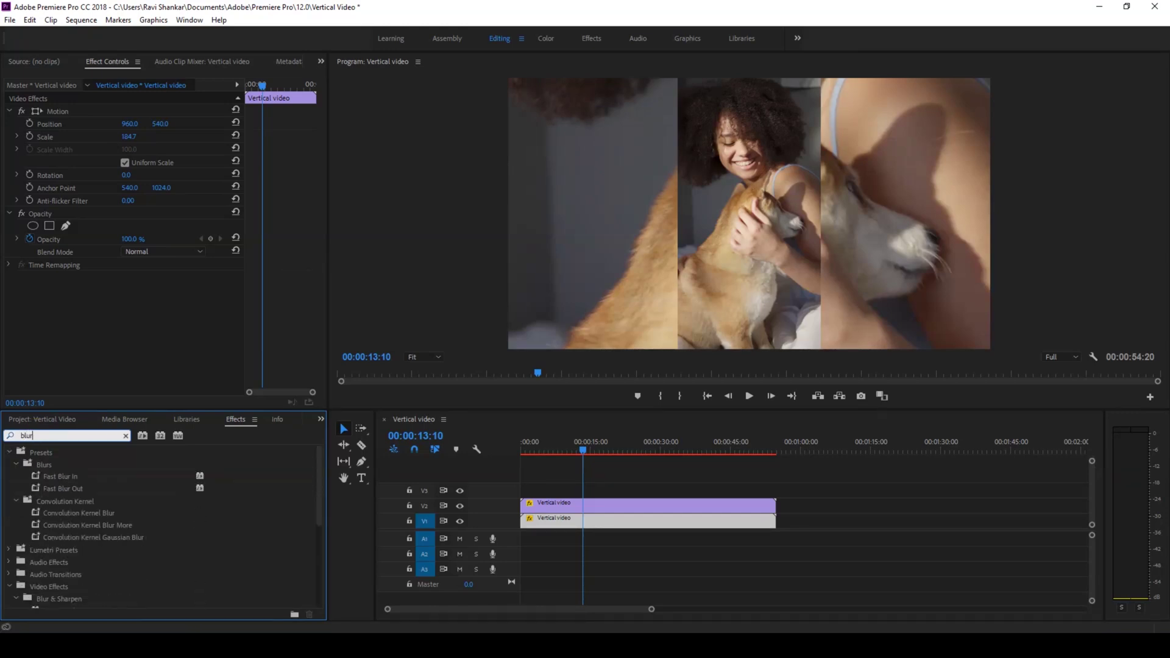
pyautogui.scroll(-5, 32, 545)
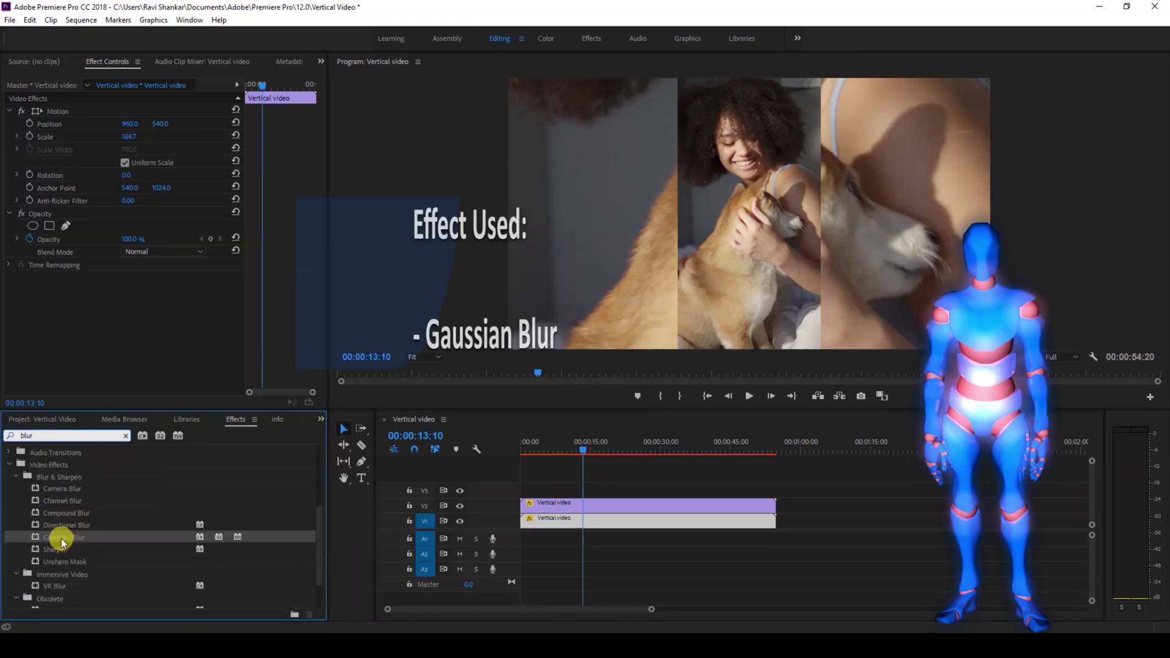
pyautogui.moveTo(61, 539); pyautogui.dragTo(537, 524)
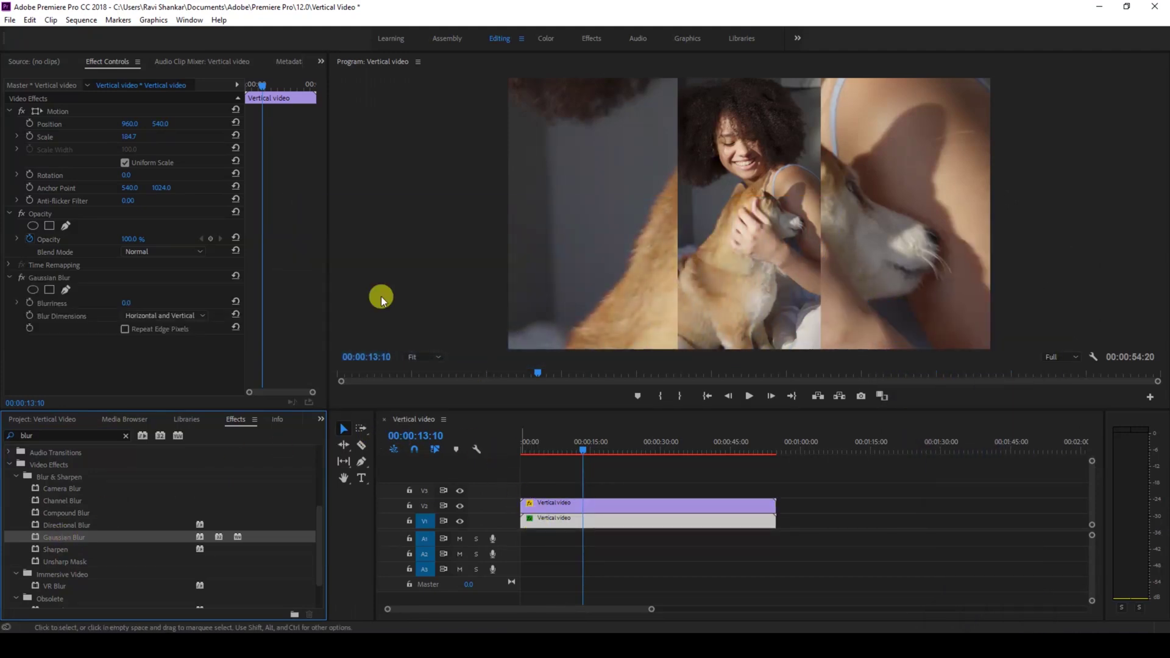
# Step: Raise the Gaussian Blur Blurriness to 30 and return the playhead to the sequence start
pyautogui.click(121, 305)
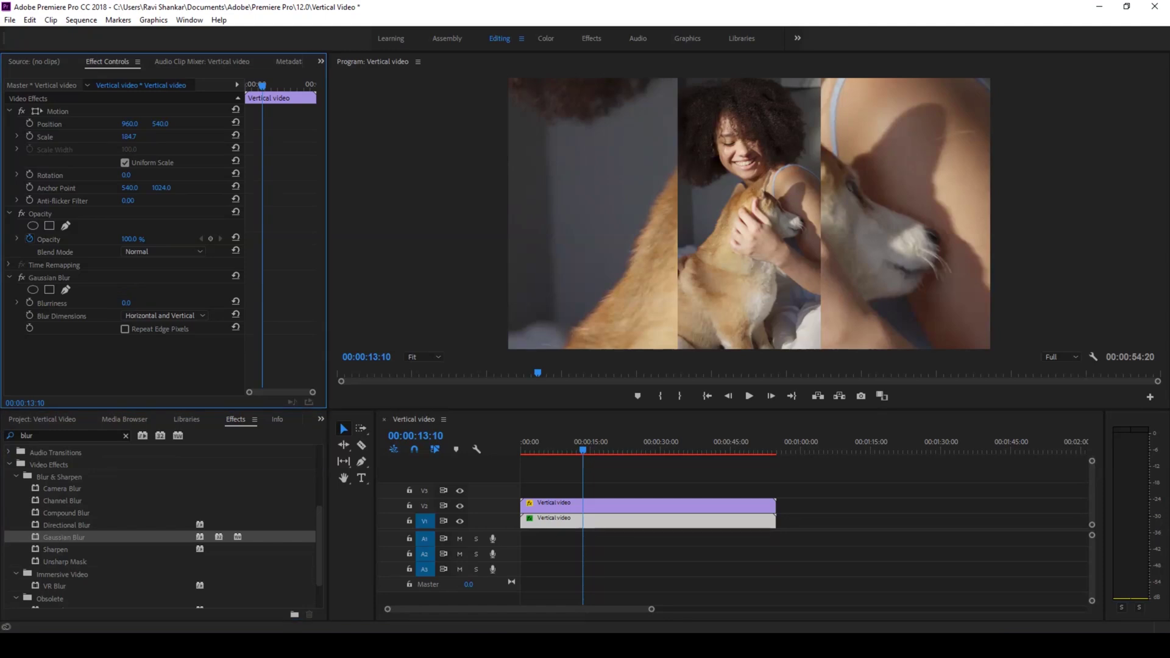
pyautogui.moveTo(125, 302); pyautogui.dragTo(137, 302)
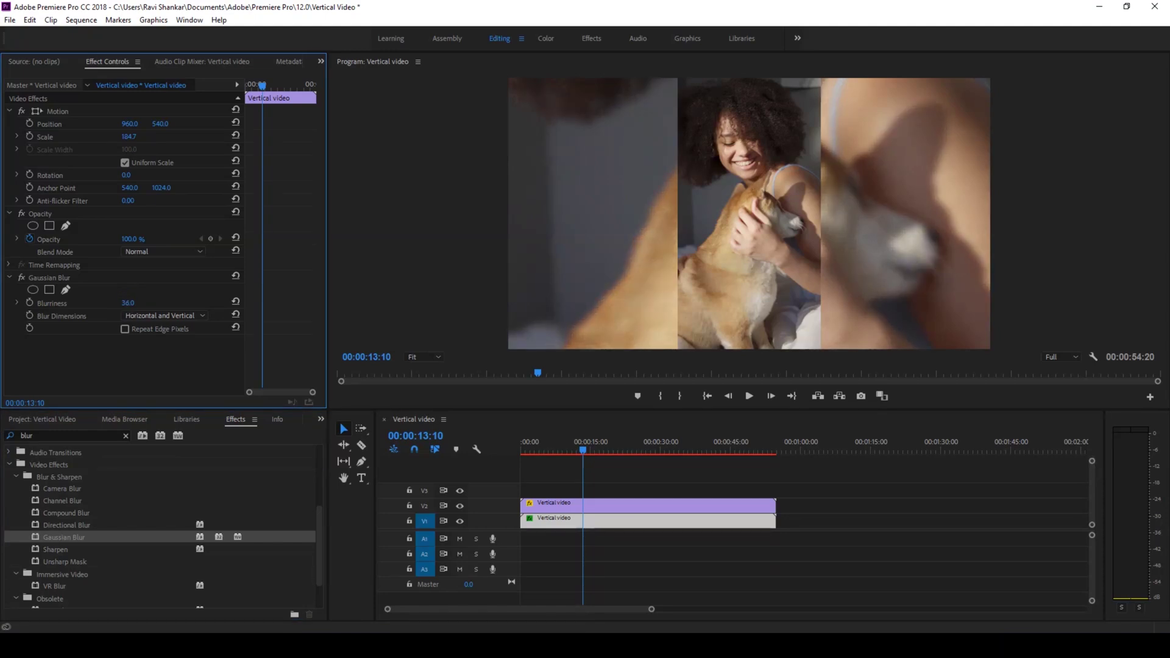
pyautogui.click(128, 304)
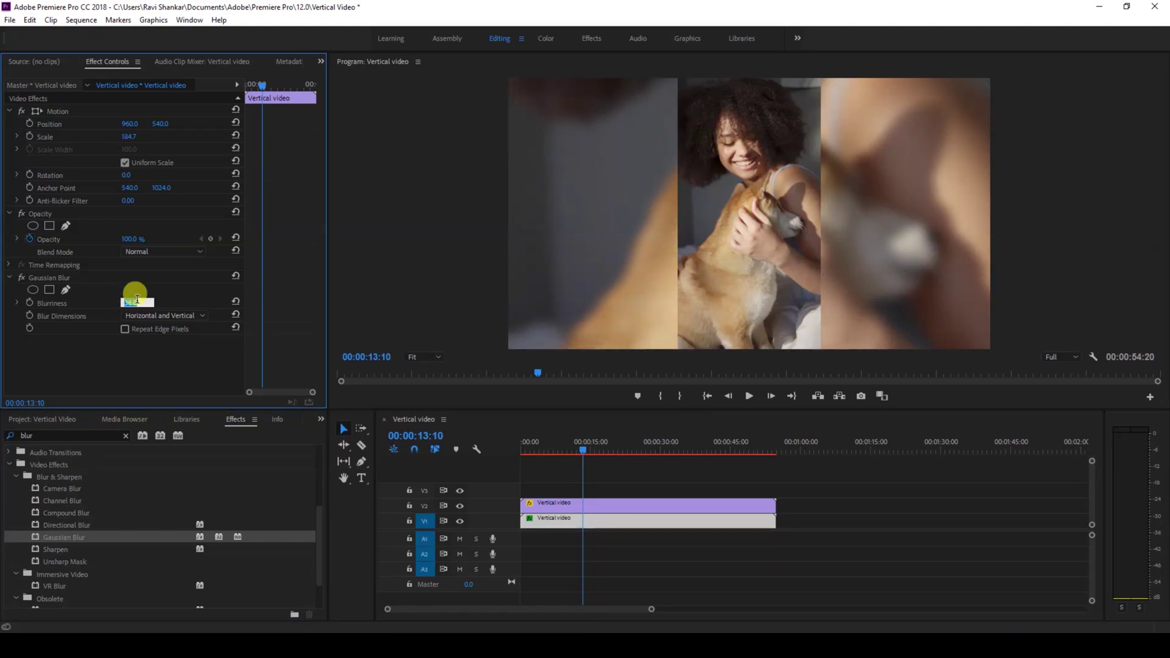
pyautogui.press('Return')
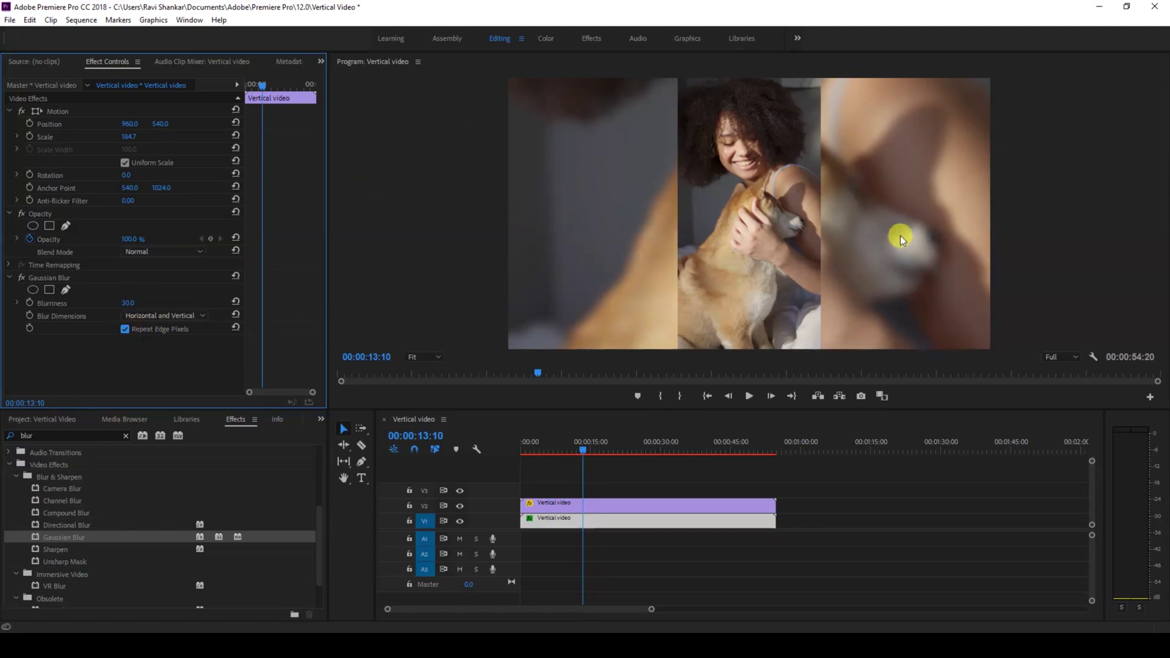
pyautogui.moveTo(531, 453); pyautogui.dragTo(519, 456)
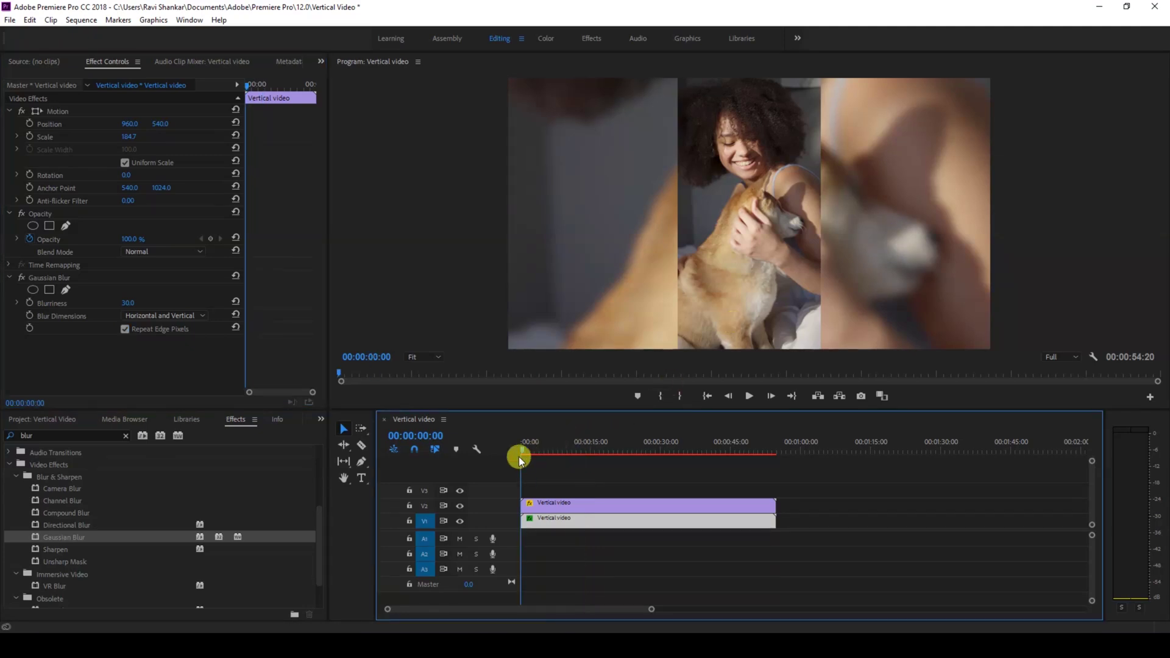
pyautogui.press('space')
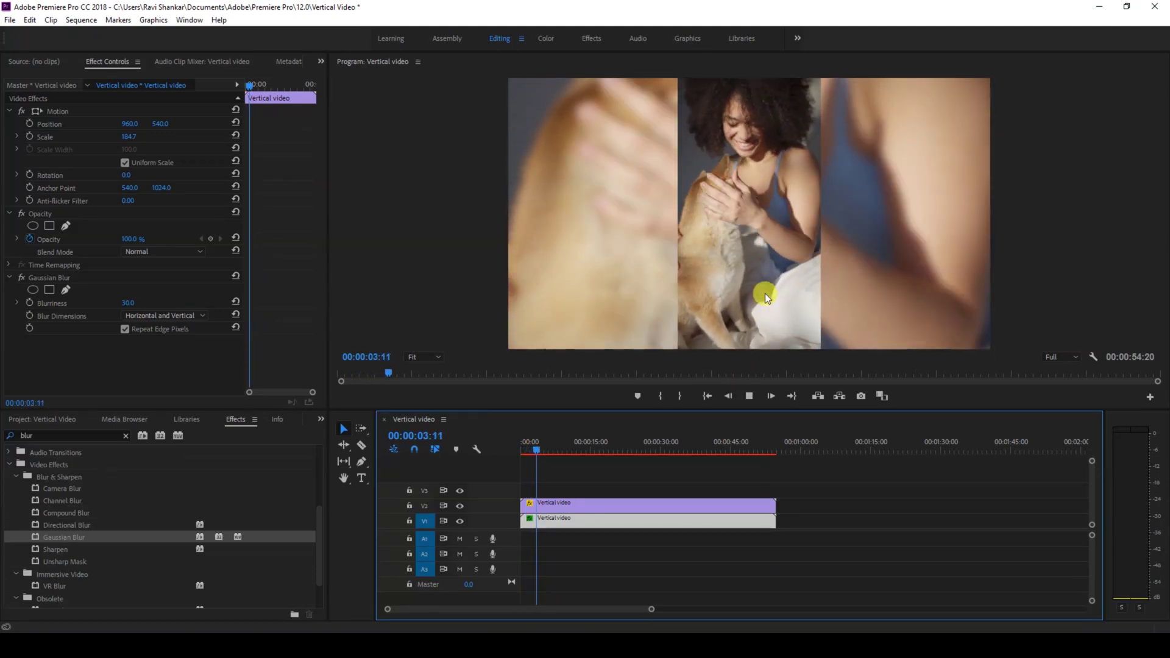
pyautogui.click(538, 448)
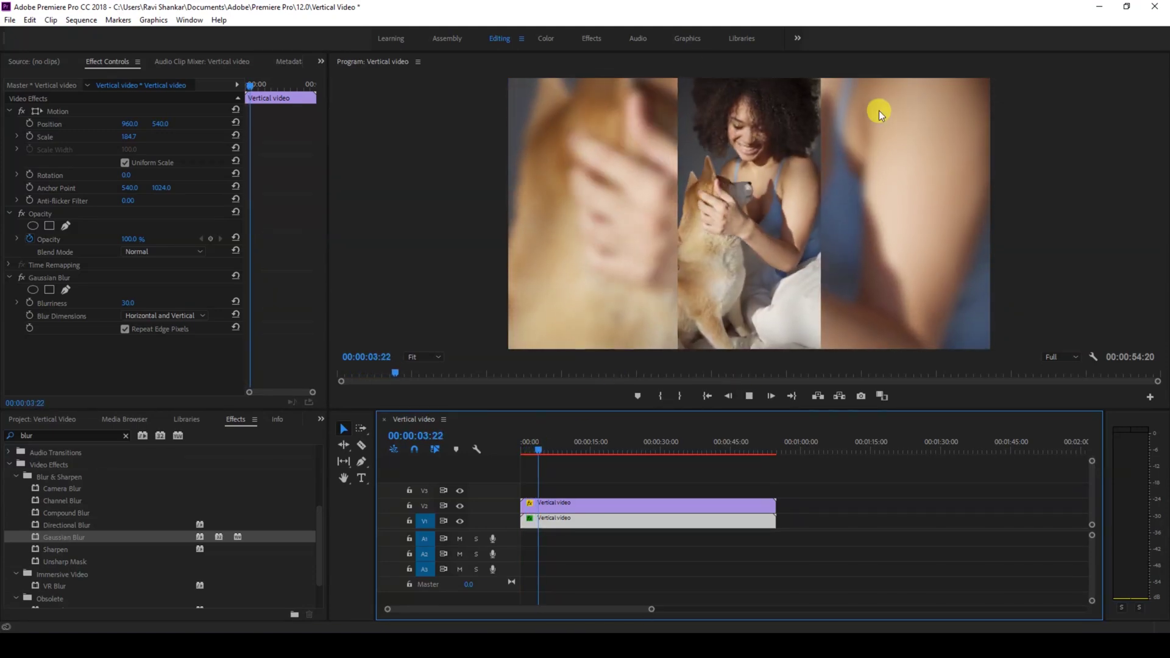
pyautogui.click(557, 448)
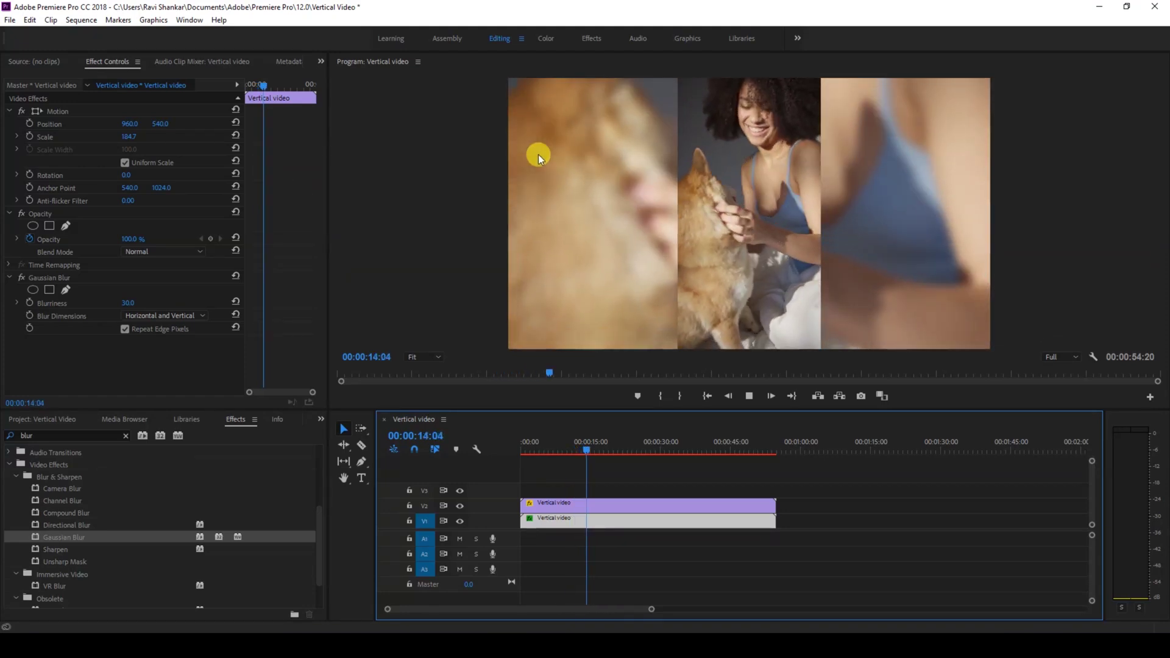
pyautogui.moveTo(584, 441); pyautogui.dragTo(575, 440)
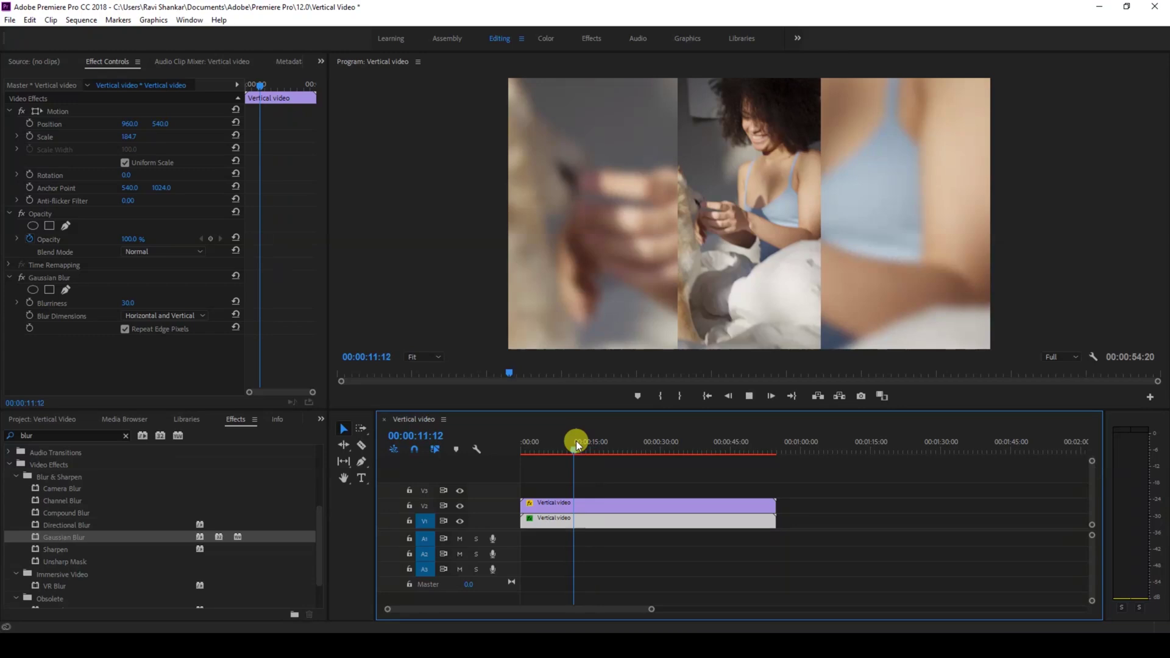
pyautogui.press('space')
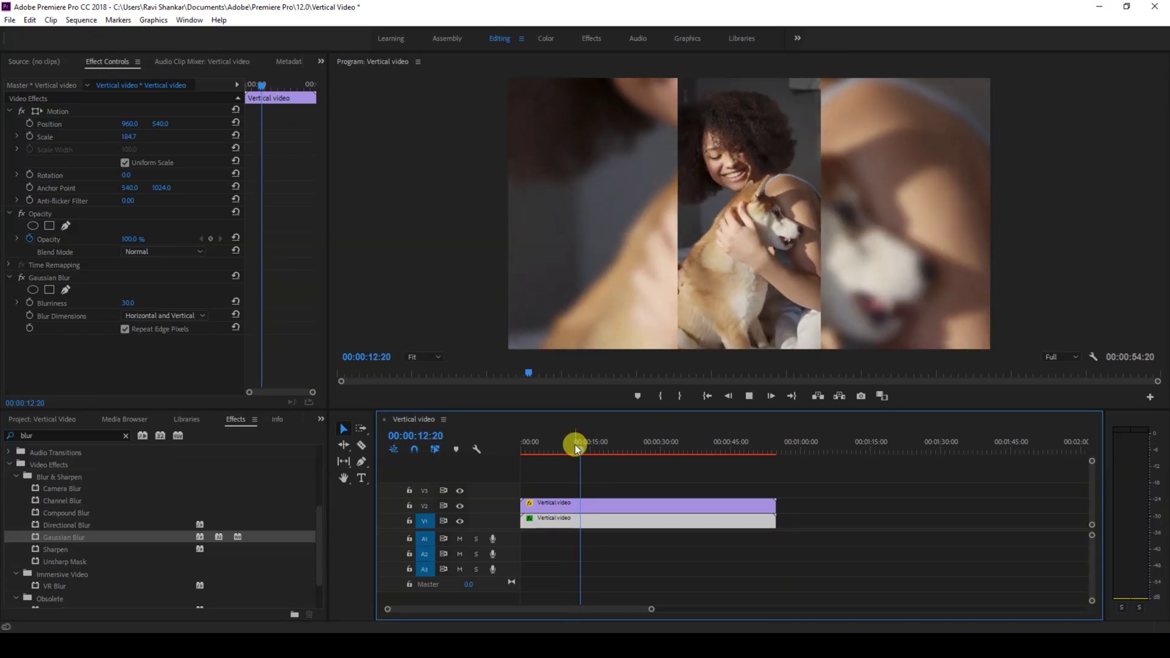